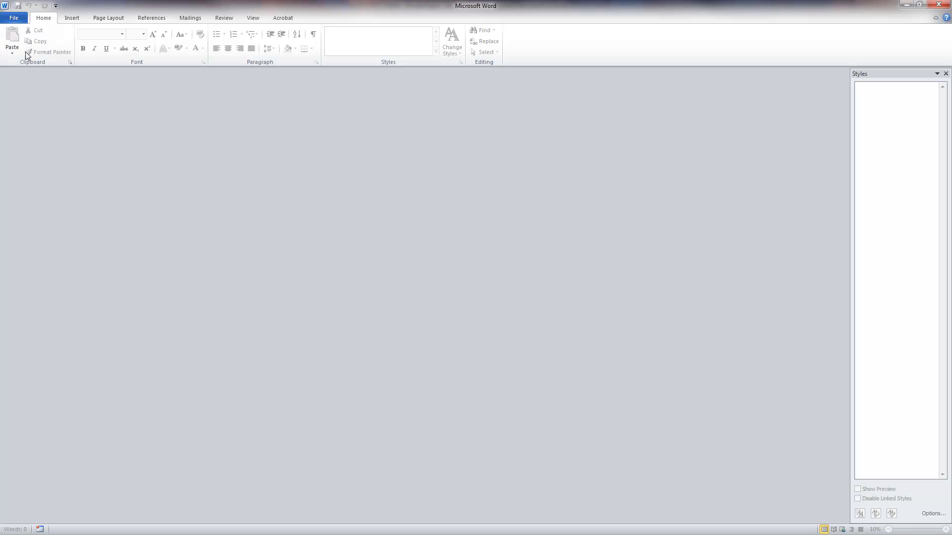
Open CopyPasteEditThisoneforWord2010 from the File menu's Recent Documents list.
click(19, 20)
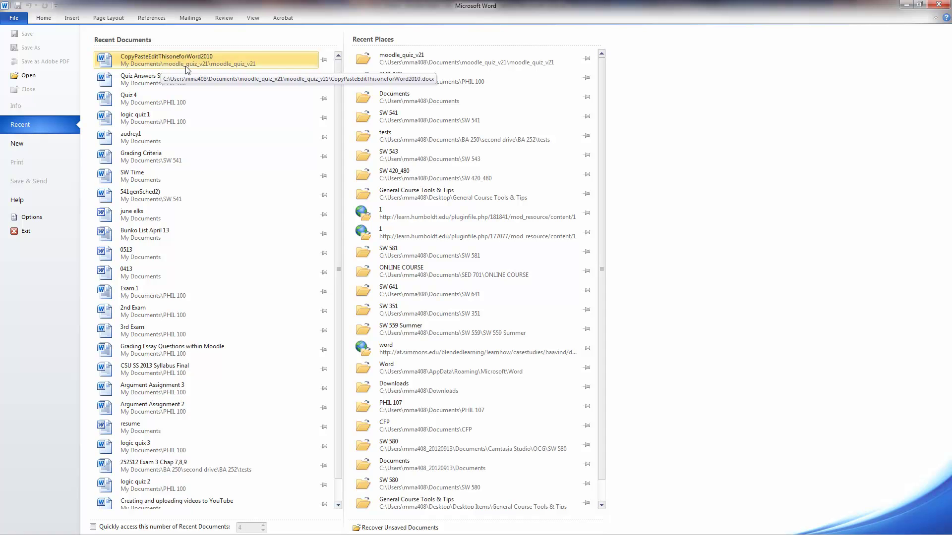
click(162, 60)
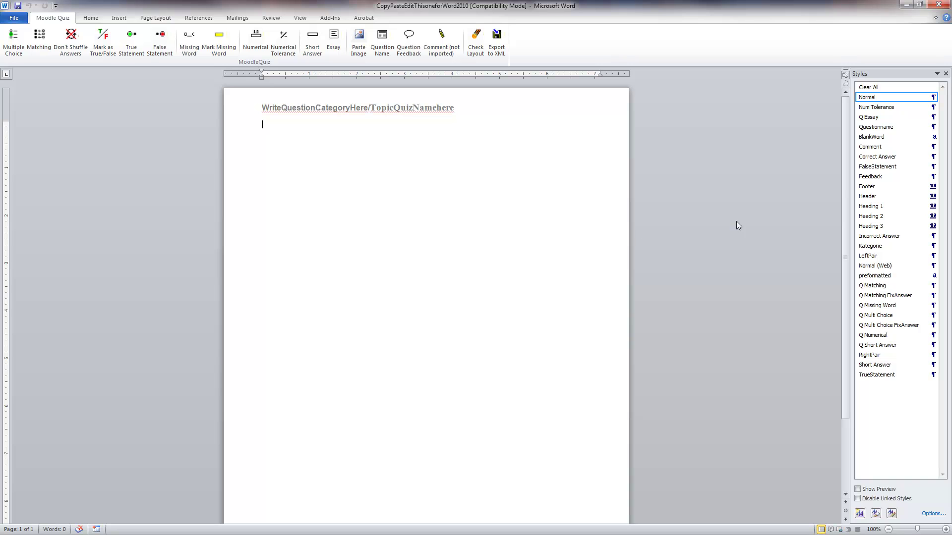
Close the Styles pane and paste the copied Logic 1st Quiz below the template header.
click(946, 73)
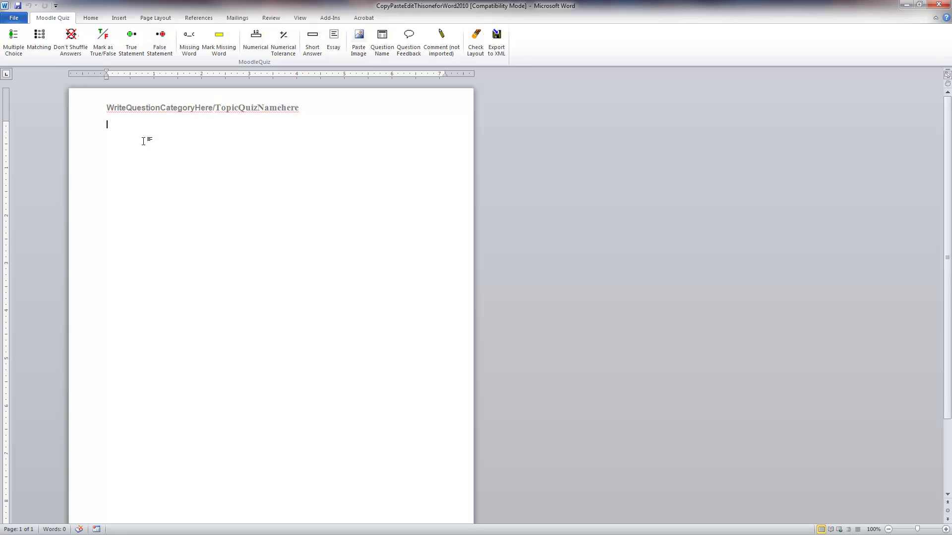
text(Logic, 1st Quiz, Summer 2013, HSU, M. Goodman Directions. Use ‘T’ for true and ‘F’ for false. Which of the statements below are true and which are false? The two components of a conditional statement are the antecedent and the consequent. True The two components of an explanation are the explanandum and a premise indicator. False Logic is fun and never boring. True on Wednesdays and Saturdays; False on Mondays and Thursdays; Tuesdays, Fridays & Sundays we go fishing and don’t think about Logic at all.  End of quiz #1)
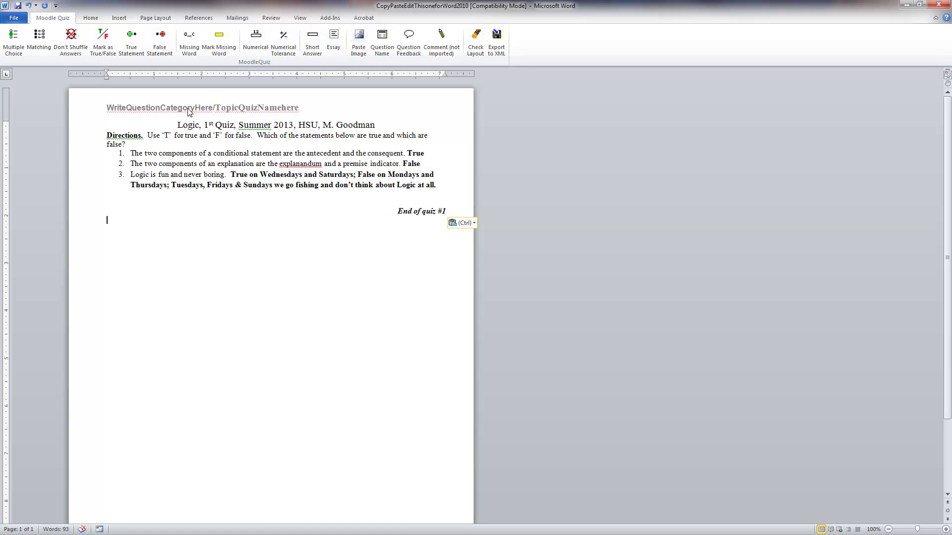
Replace the header placeholders WriteQuestionCategoryHere and TopicQuizNamehere with 'Quiz 1' and 'Fallacies'.
double_click(161, 113)
drag(215, 107, 117, 109)
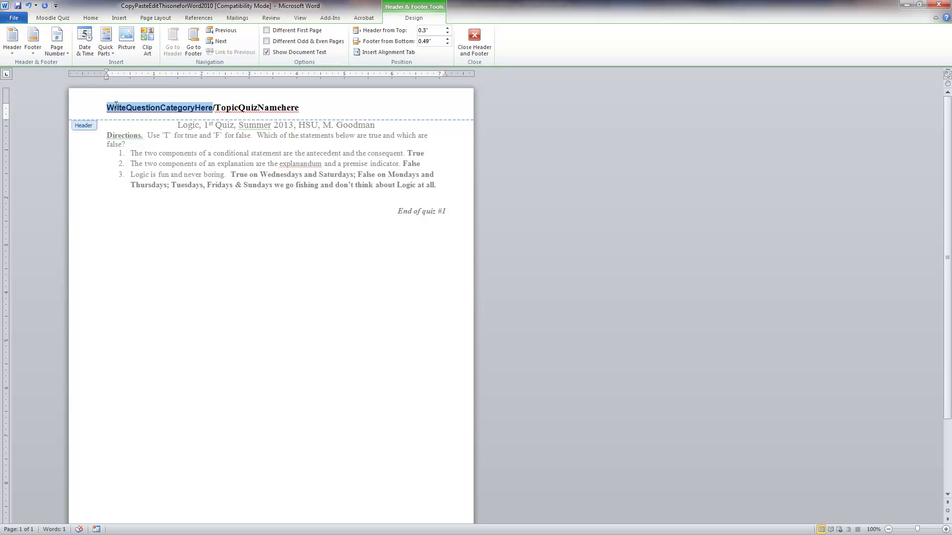
text(Quiz 1)
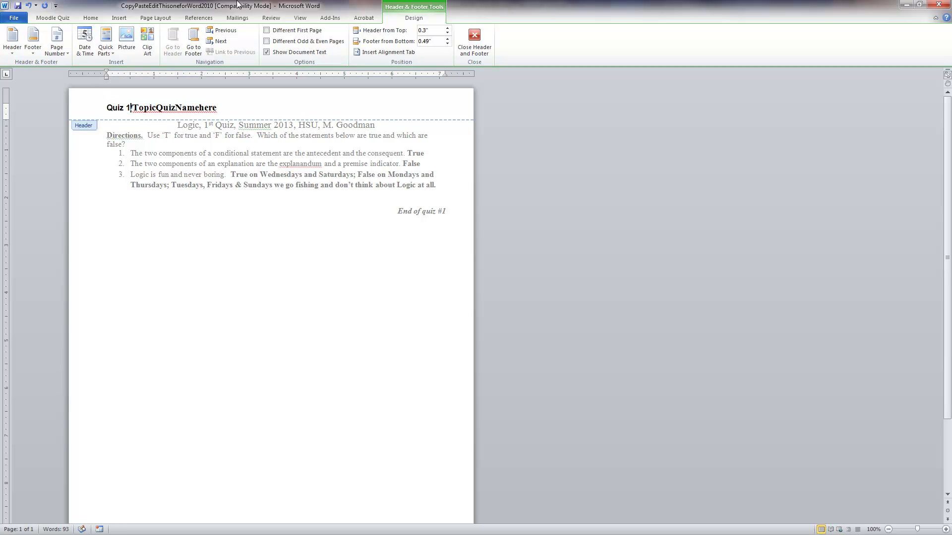
drag(227, 110, 161, 113)
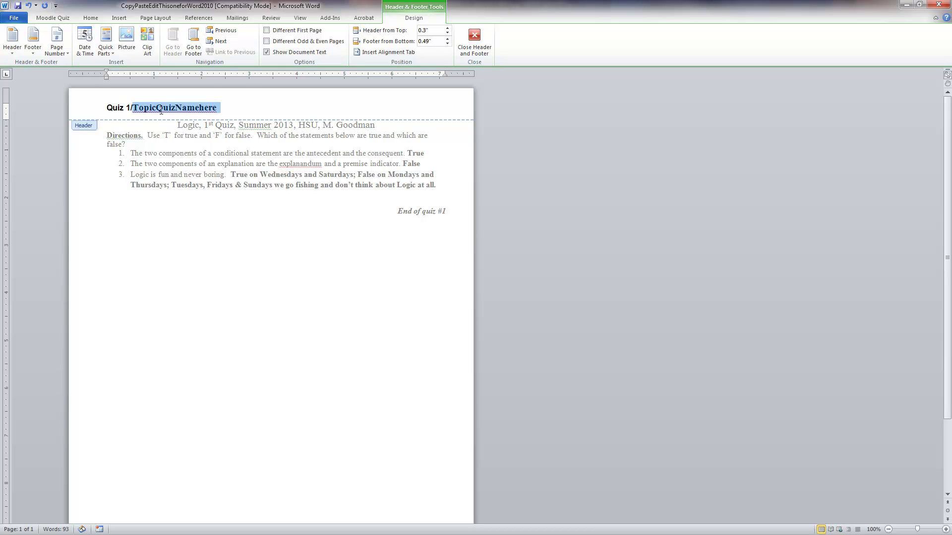
text(Fallacies)
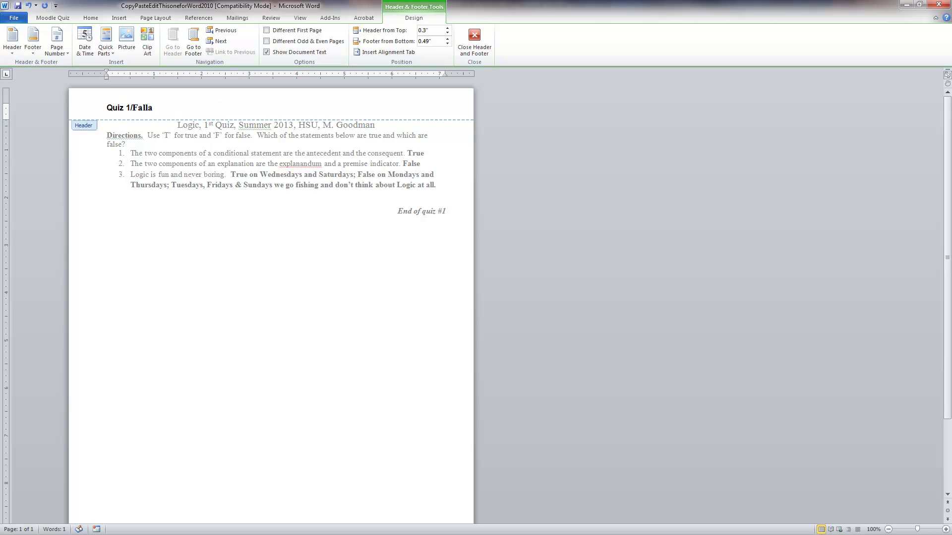
double_click(207, 224)
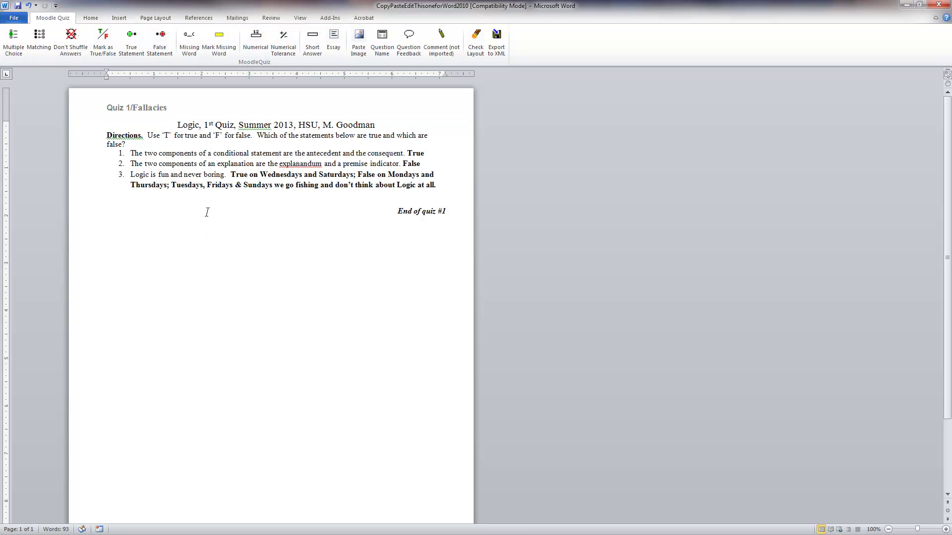
Delete the quiz title line, the Directions paragraph and the 'End of quiz #1' line.
drag(373, 125, 193, 129)
key(Delete)
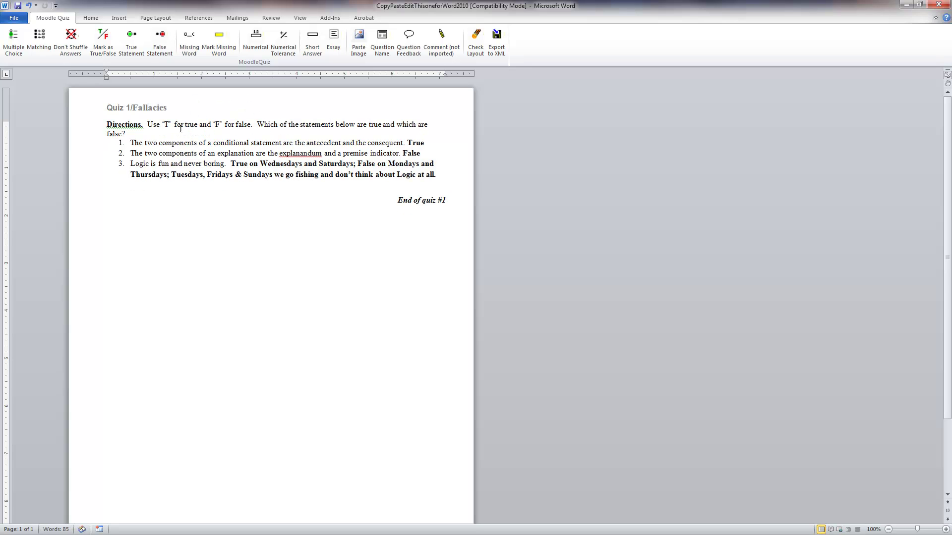
drag(138, 133, 112, 126)
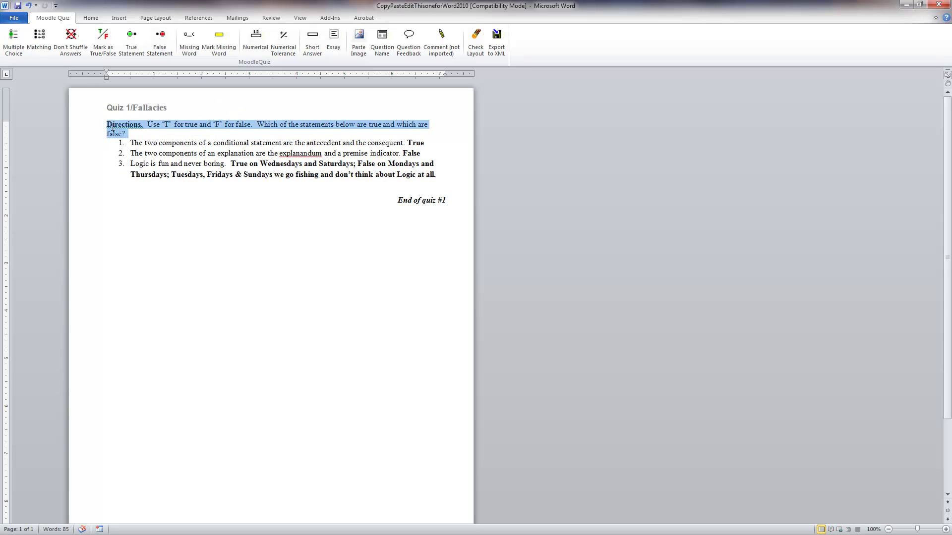
key(Delete)
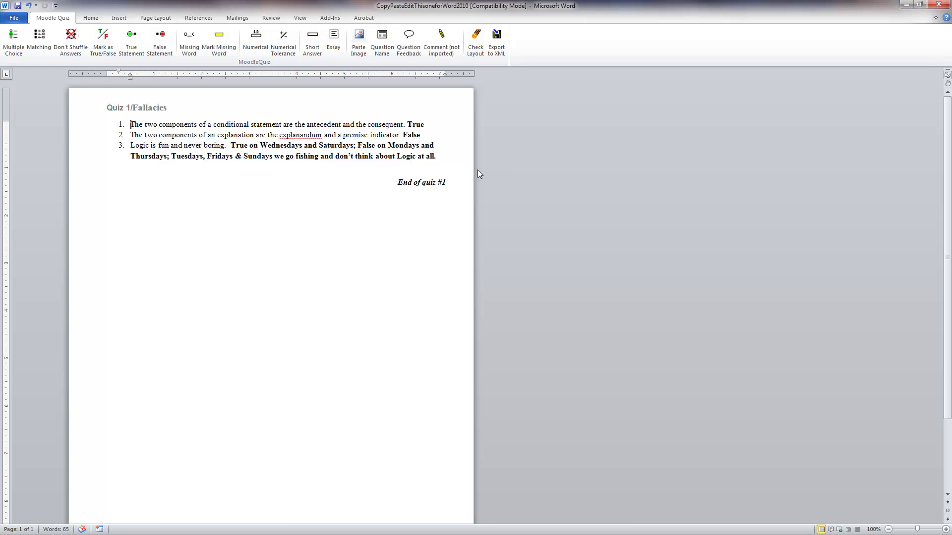
drag(450, 181, 335, 182)
key(Delete)
Reopen the Styles pane from the Home tab and cut the answer word 'True' from statement 1.
click(92, 16)
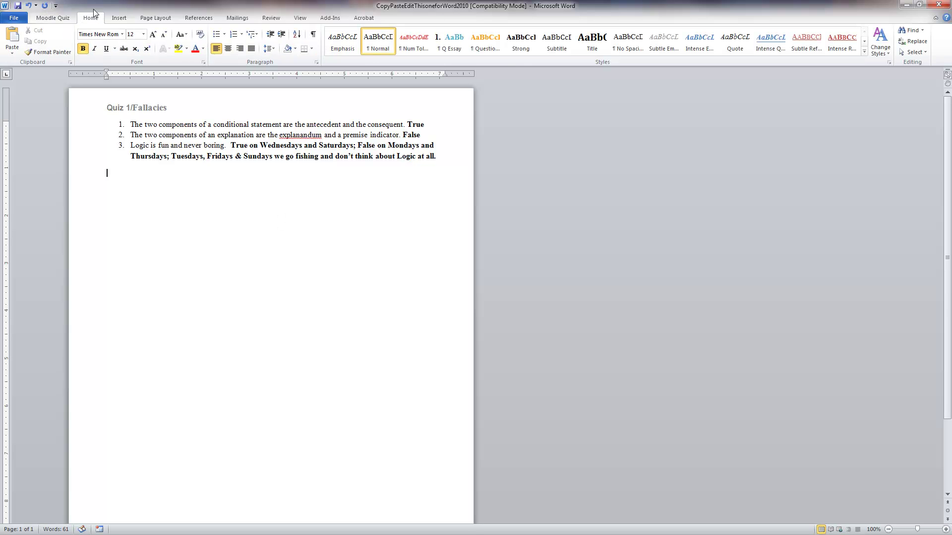
click(889, 63)
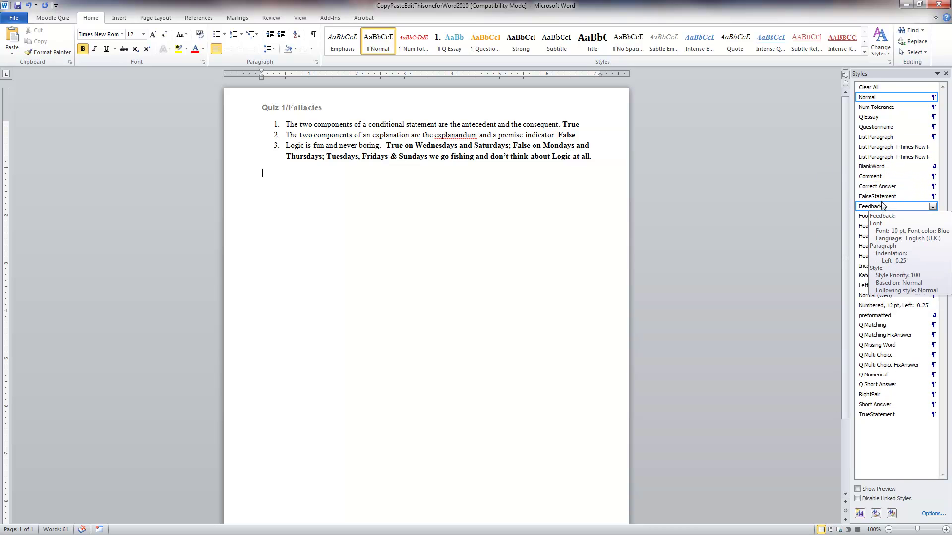
click(471, 330)
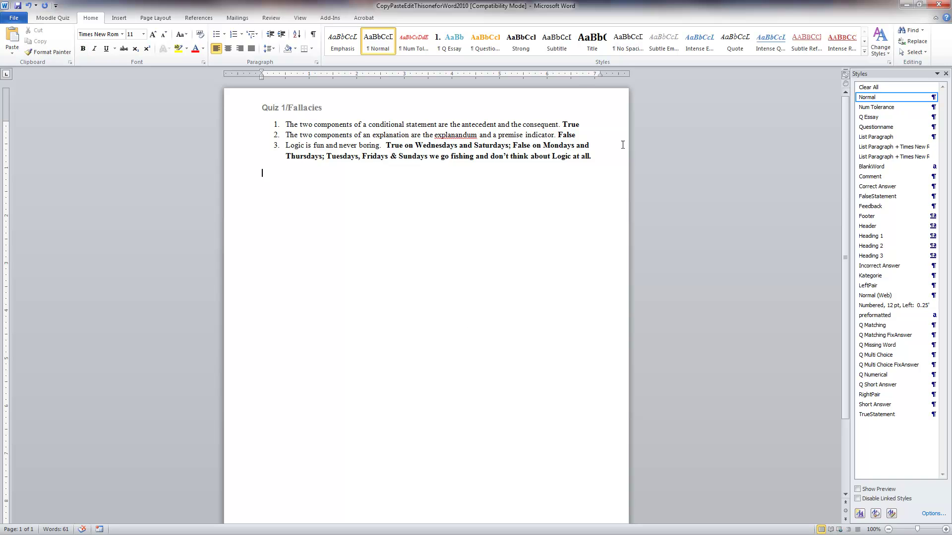
drag(580, 124, 292, 125)
key(ctrl+x)
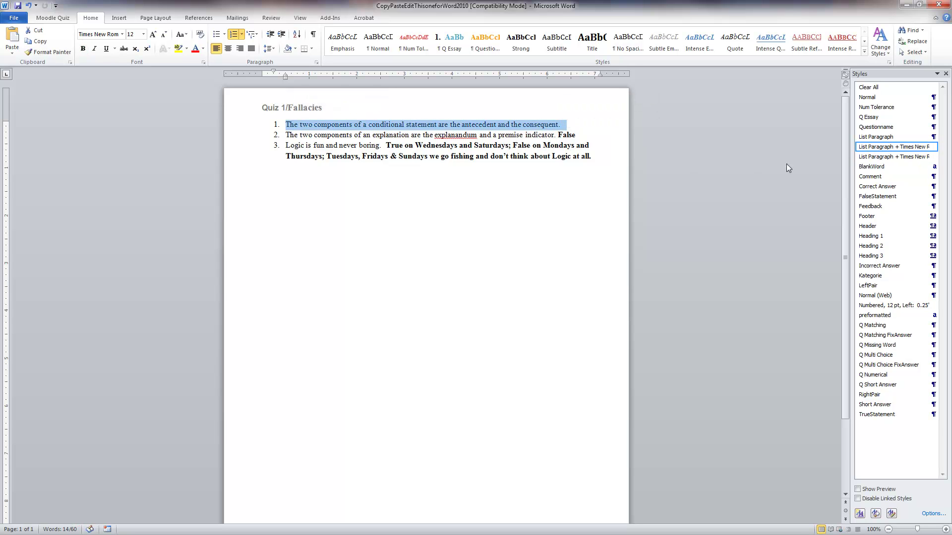
Apply TrueStatement to statement 1, then remove 'False' from statement 2 and style it FalseStatement.
click(876, 415)
click(354, 376)
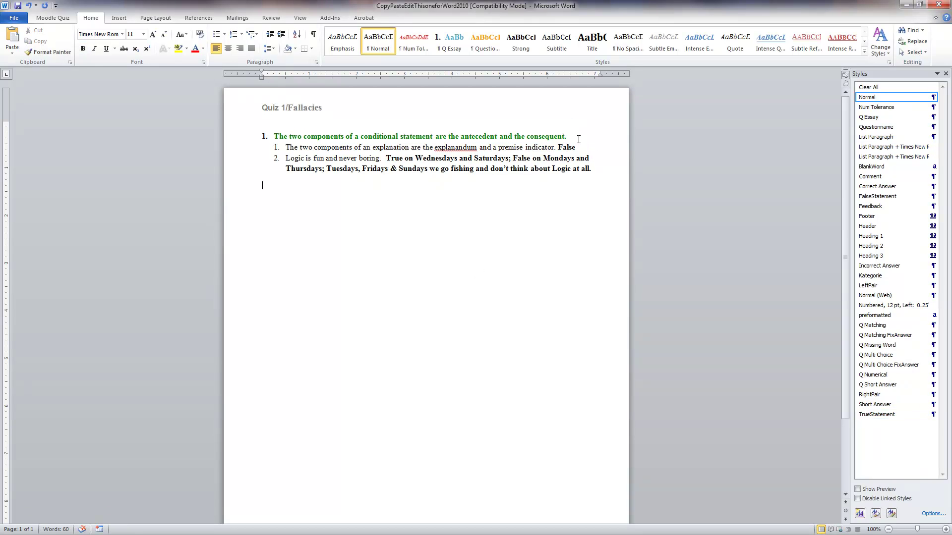
drag(579, 148, 559, 147)
key(Delete)
drag(561, 147, 296, 144)
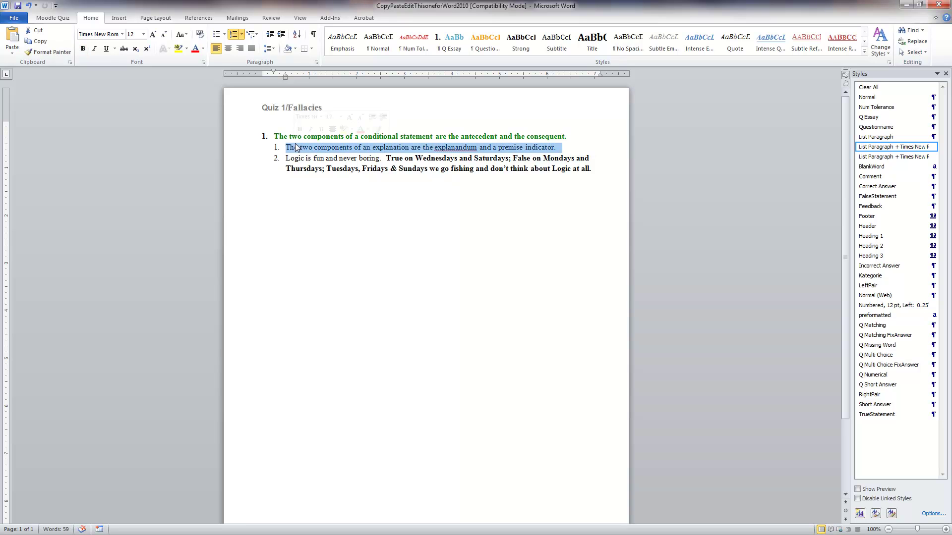
click(923, 201)
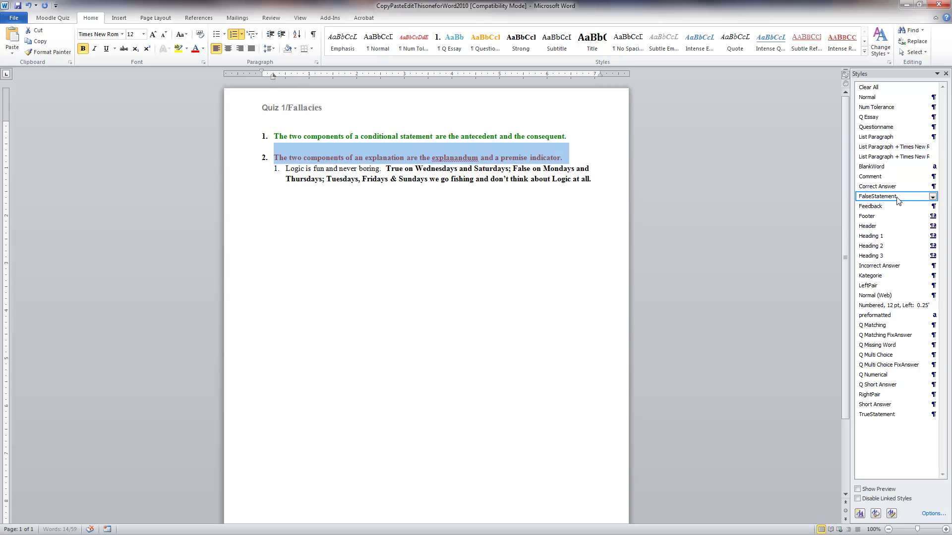
click(370, 243)
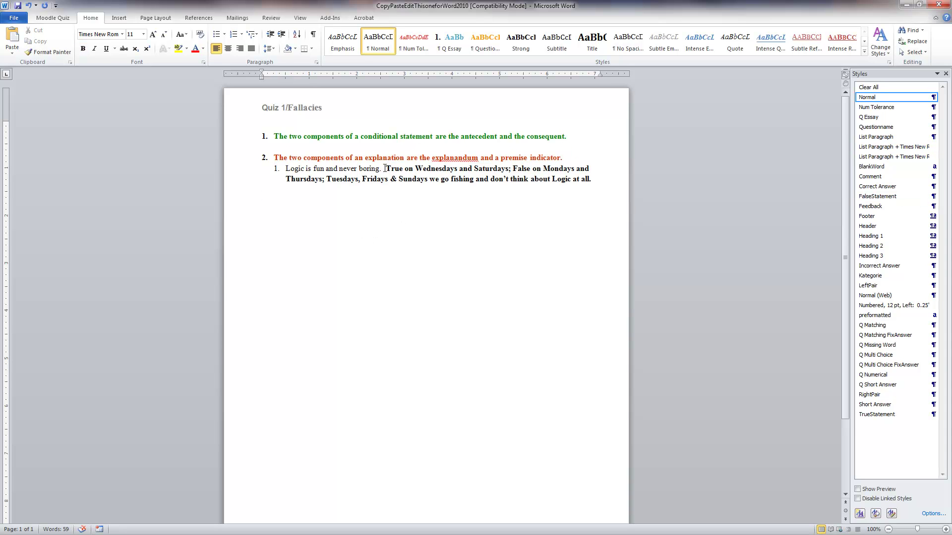
Style 'Logic is fun and never boring.' as Q Multi Choice and move its answers to an unnumbered line below.
drag(384, 168, 296, 171)
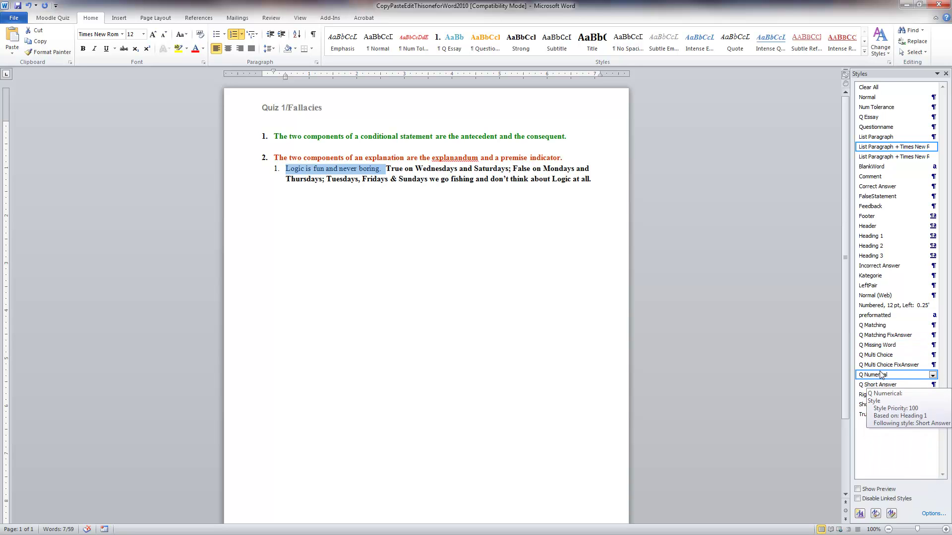
click(879, 356)
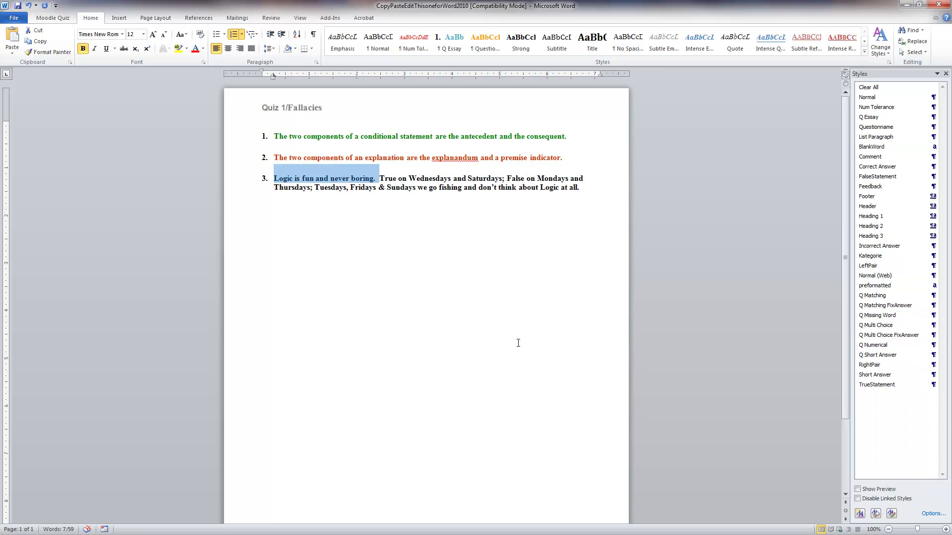
click(380, 178)
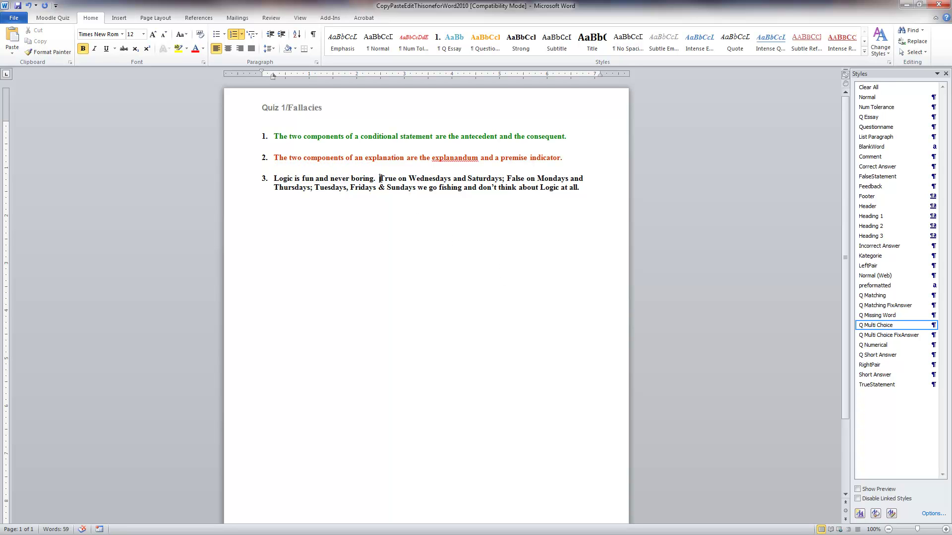
key(Return)
key(BackSpace)
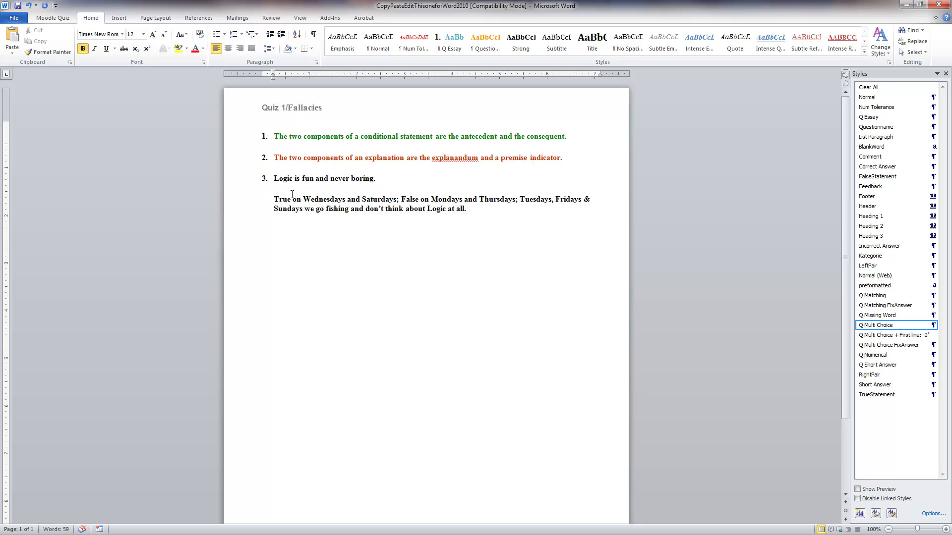
drag(396, 201, 284, 197)
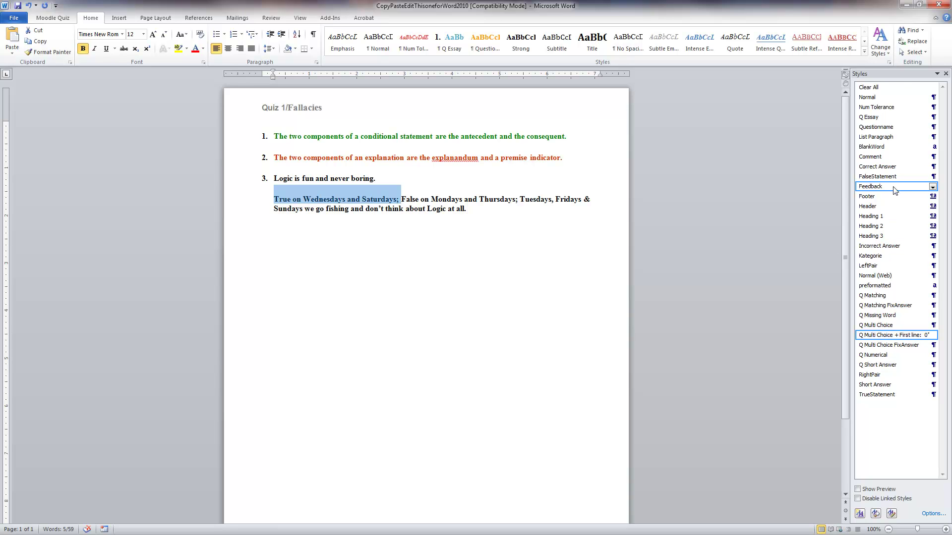
Mark the answers Correct Answer and split them onto three lines before 'False' and 'Tuesdays'.
click(870, 168)
click(423, 223)
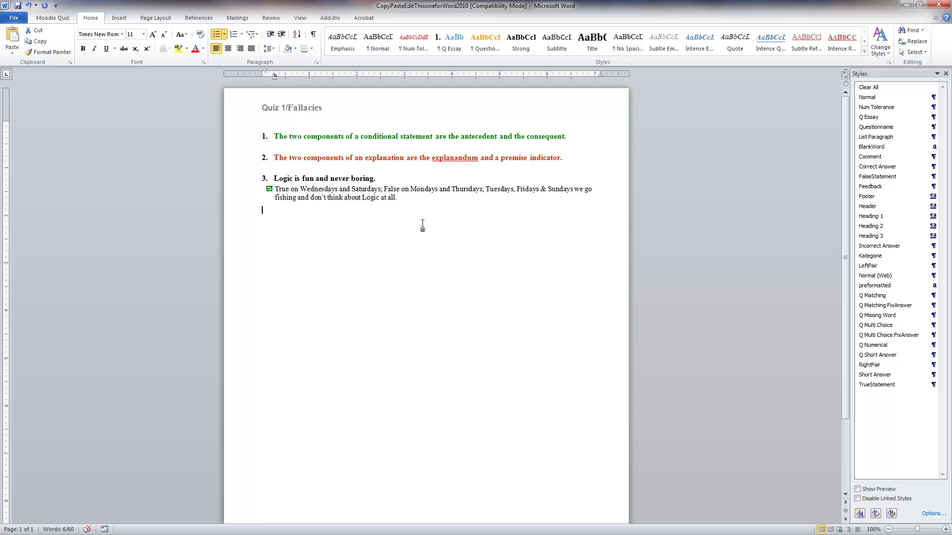
click(385, 189)
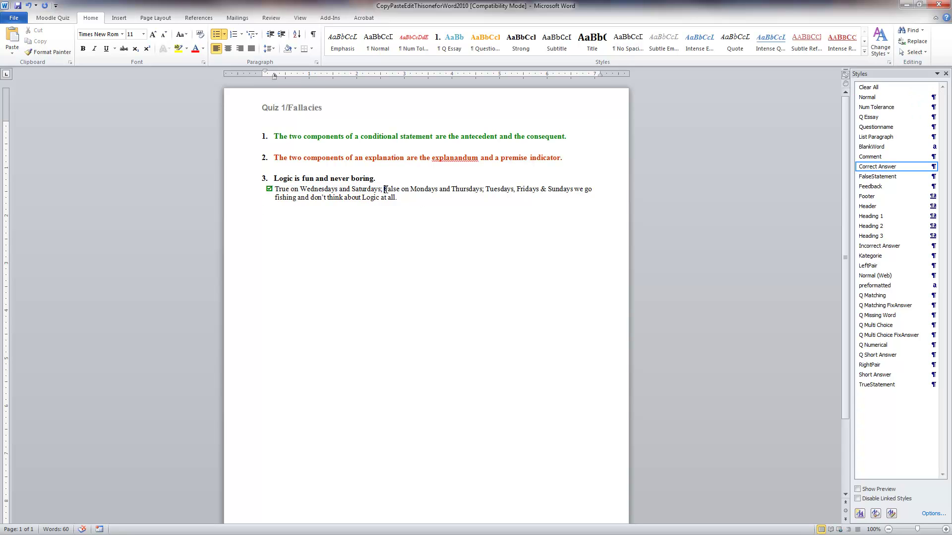
key(Return)
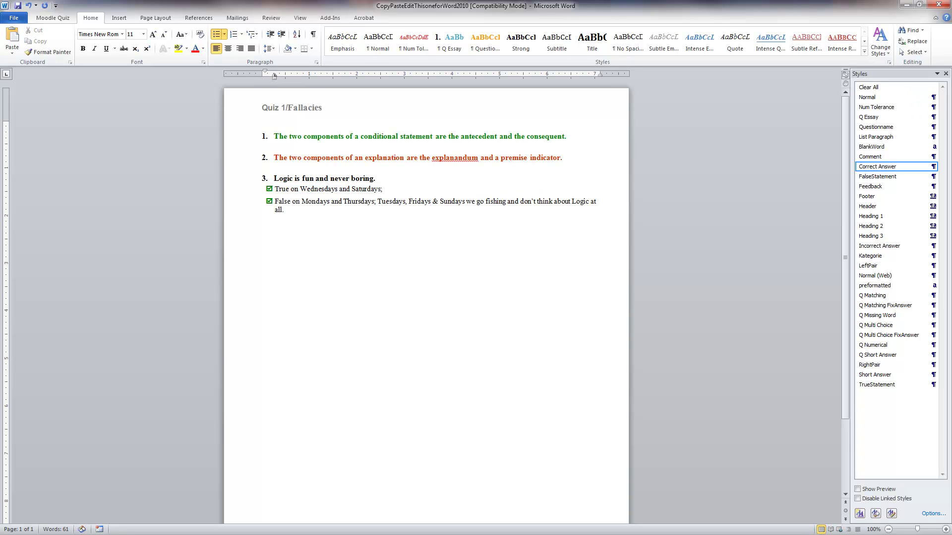
click(378, 201)
key(BackSpace)
key(Return)
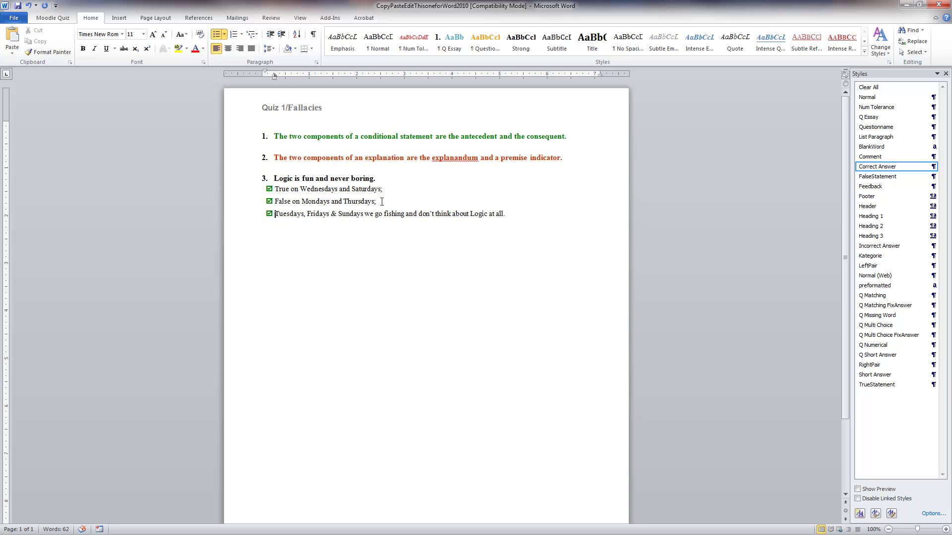
Mark 'False on Mondays and Thursdays' as Incorrect Answer and delete the trailing semicolons.
drag(378, 201, 286, 197)
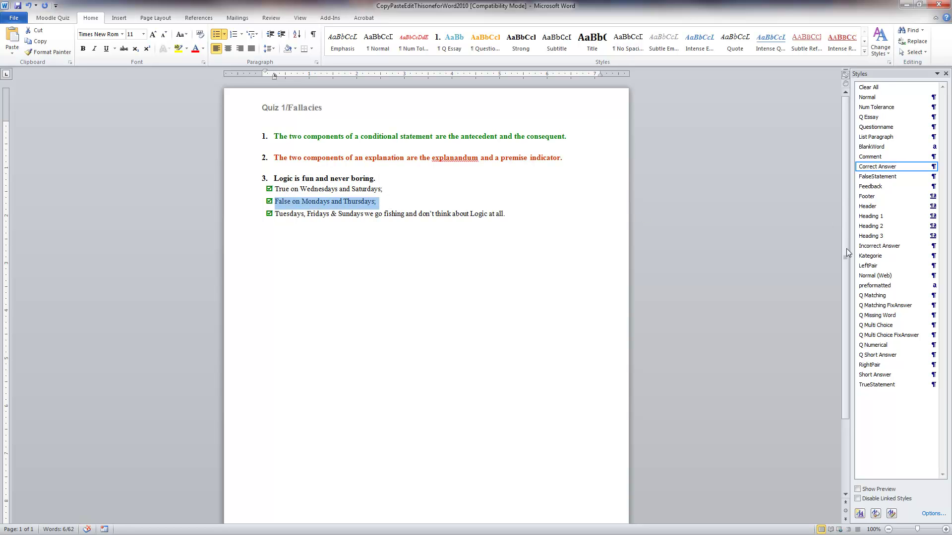
click(877, 246)
click(573, 344)
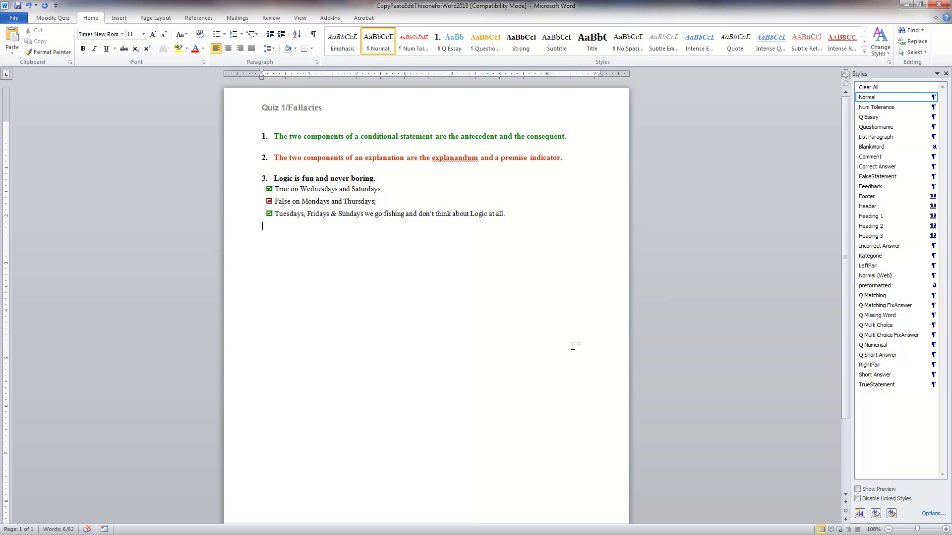
click(379, 201)
key(BackSpace)
click(383, 189)
key(BackSpace)
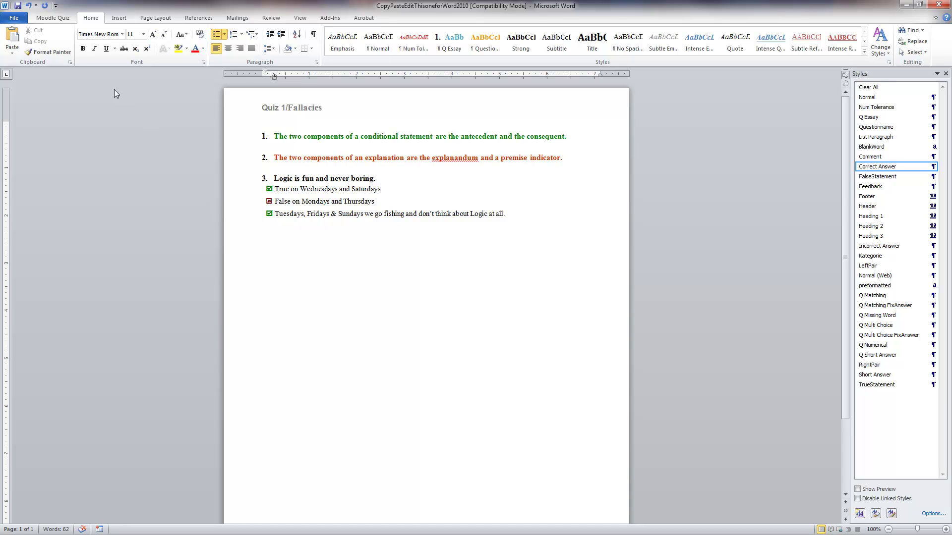
Export the quiz to a Moodle XML file named 'Quiz 1' using the Moodle Quiz tab's Export to XML.
click(58, 20)
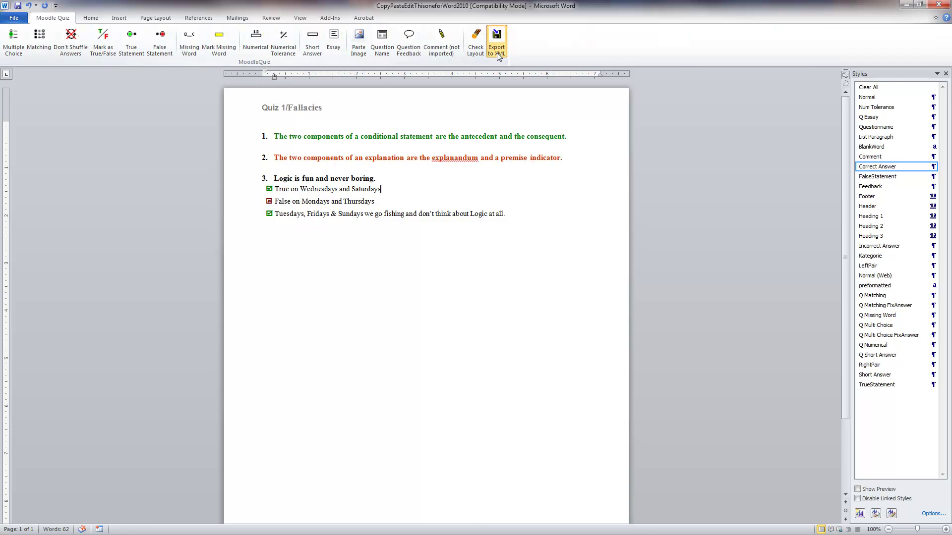
click(496, 53)
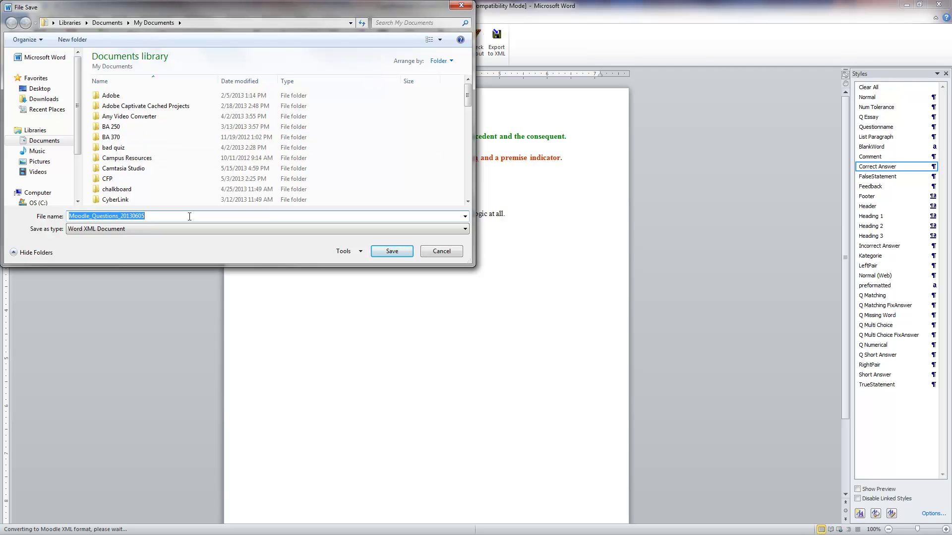
text(Quiz 1)
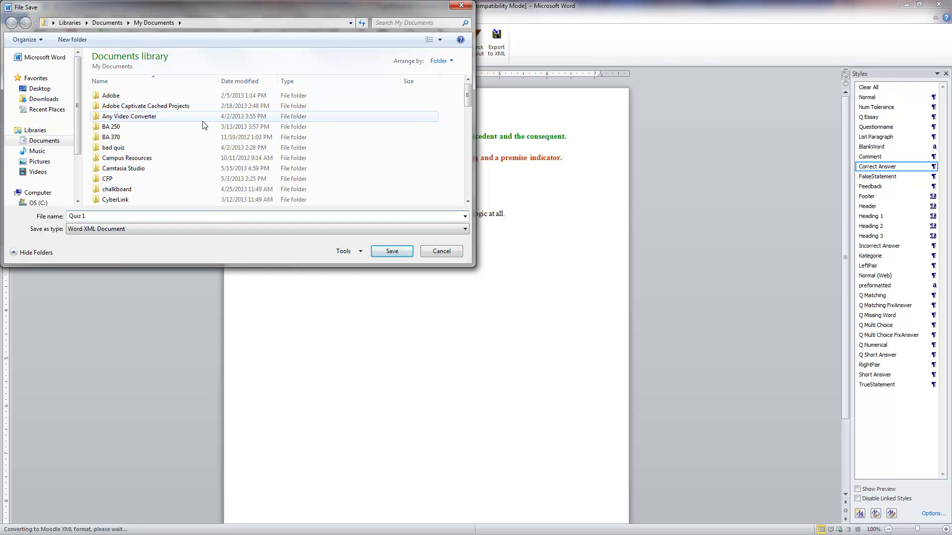
click(391, 251)
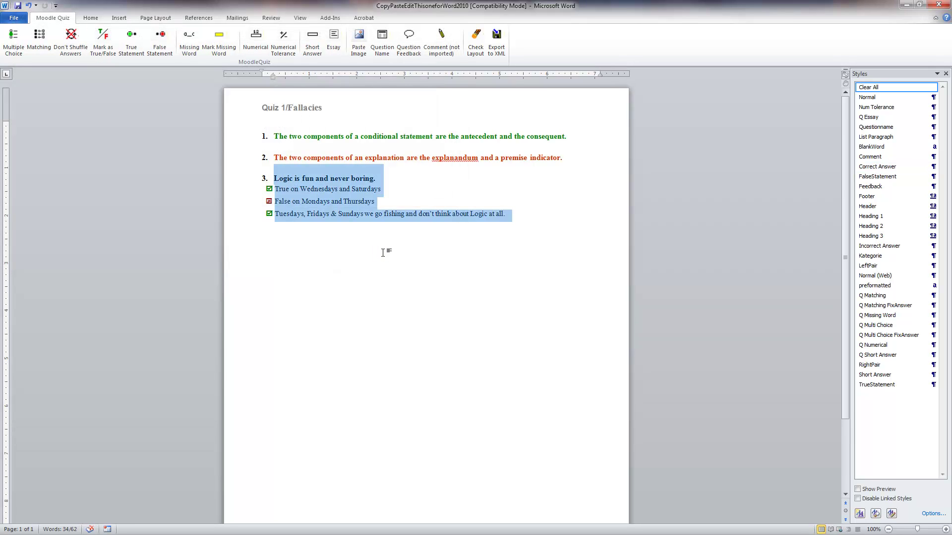
click(384, 253)
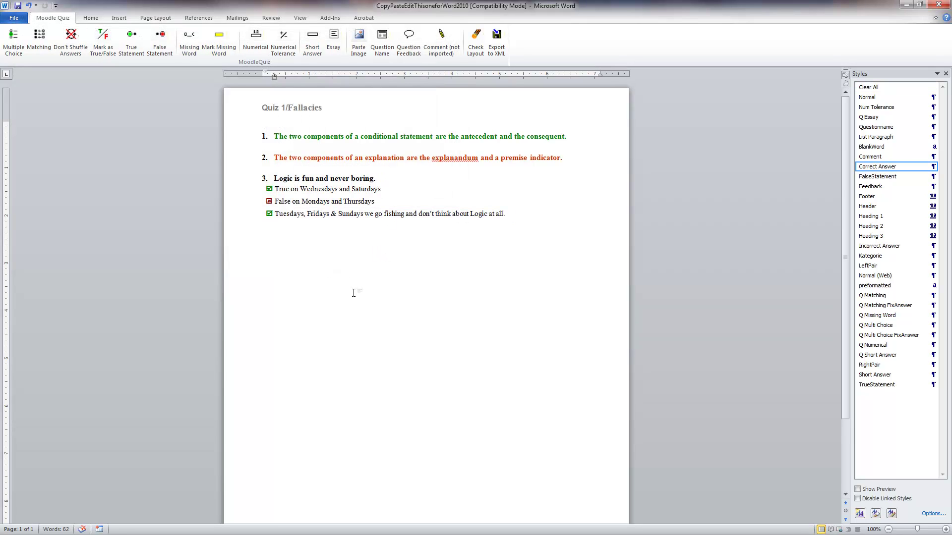